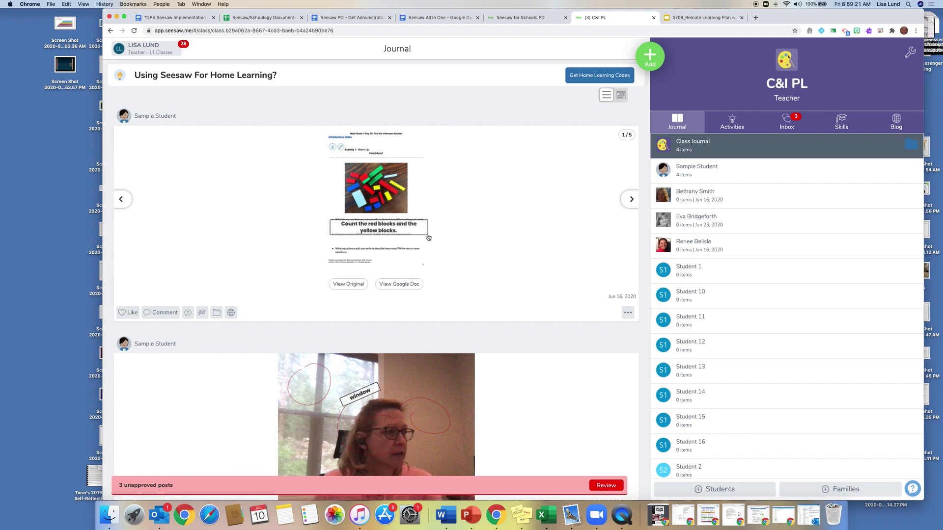
# Step: Open the C&I PL class's Class Settings from the wrench icon in the sidebar
pyautogui.click(910, 53)
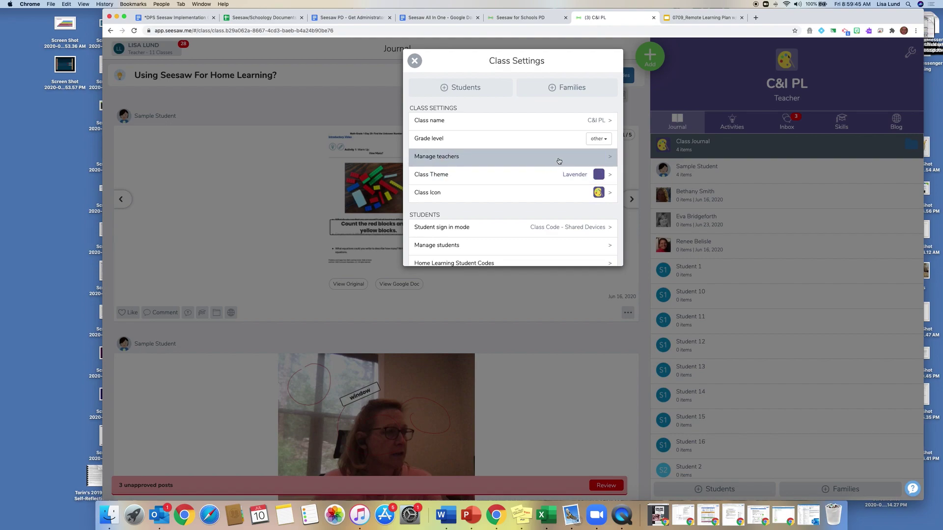
pyautogui.click(610, 159)
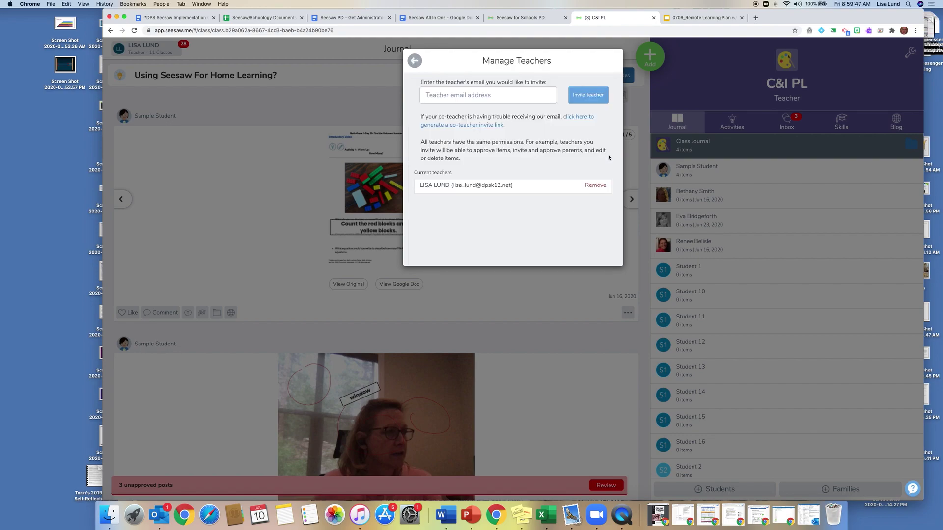
pyautogui.click(440, 95)
pyautogui.click(414, 60)
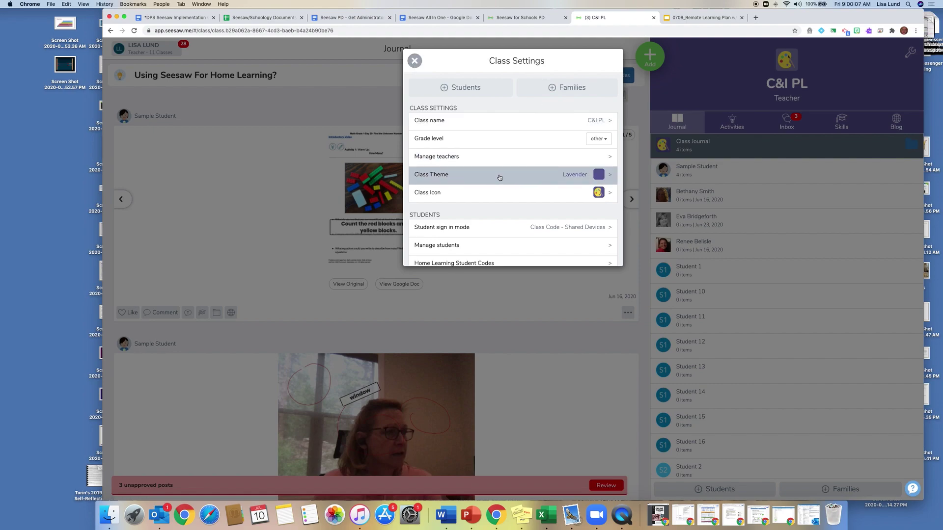
pyautogui.click(609, 176)
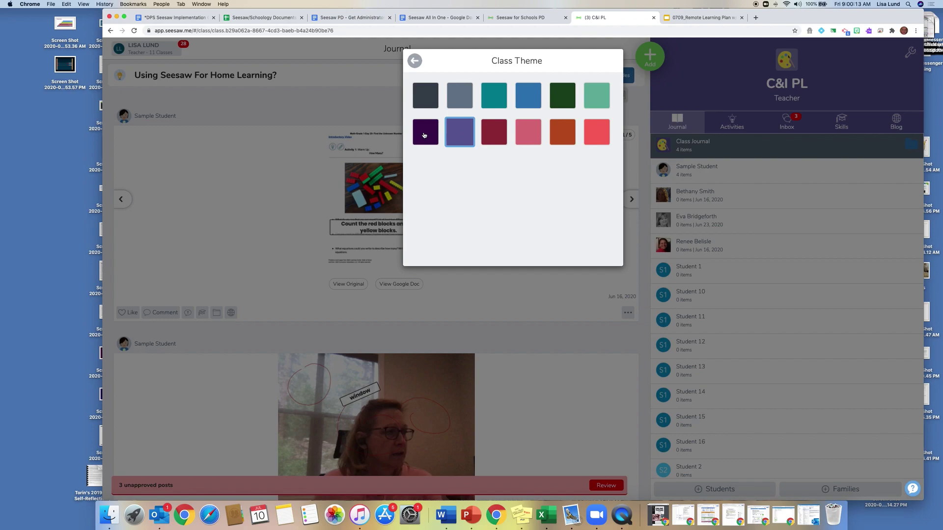
pyautogui.moveTo(425, 132); pyautogui.dragTo(550, 178)
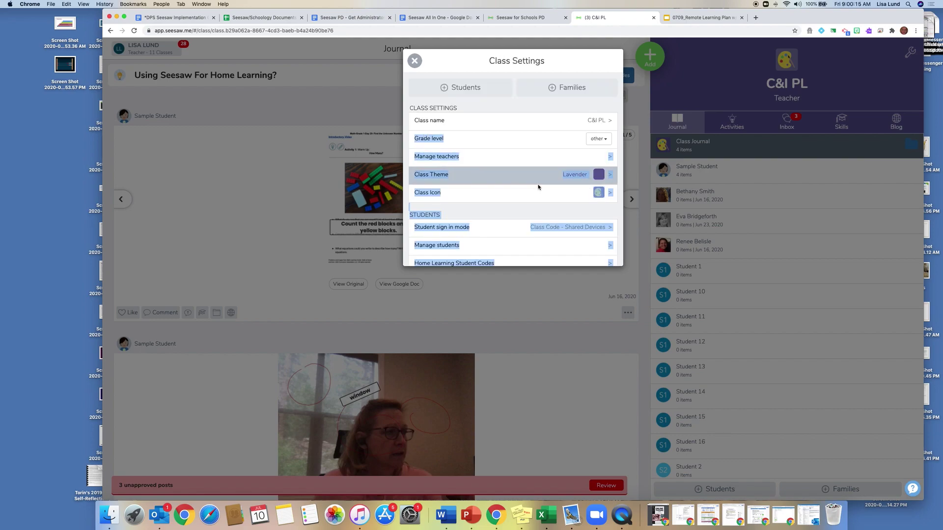
pyautogui.click(538, 191)
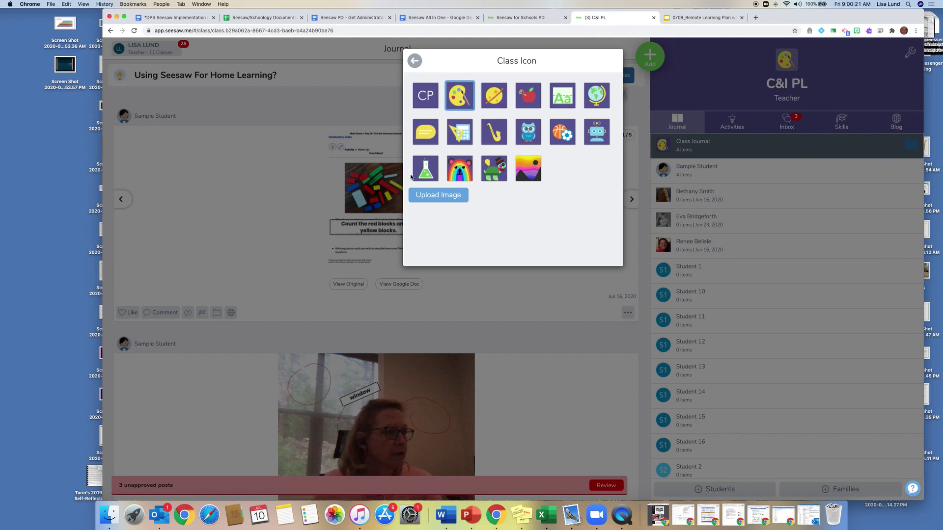
pyautogui.click(415, 61)
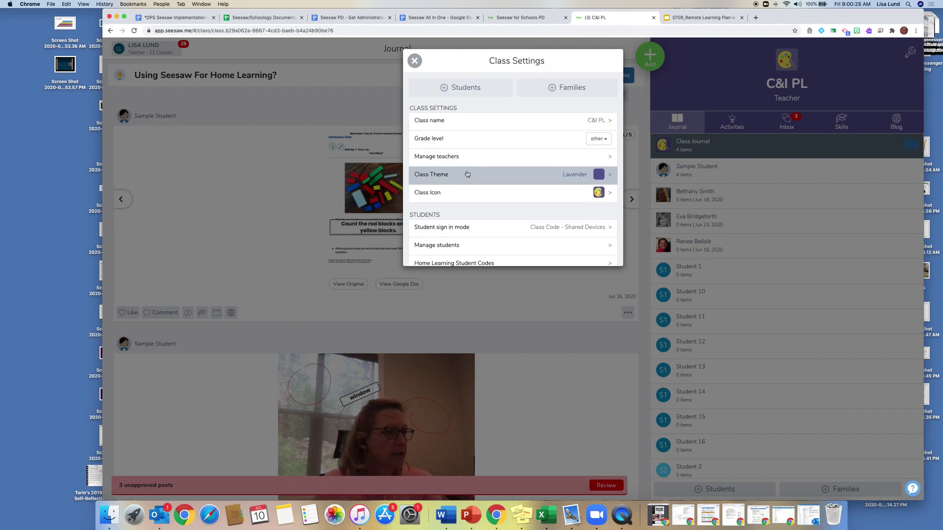
# Step: Scroll down the Class Settings list toward the Students section
pyautogui.scroll(-4, 467, 174)
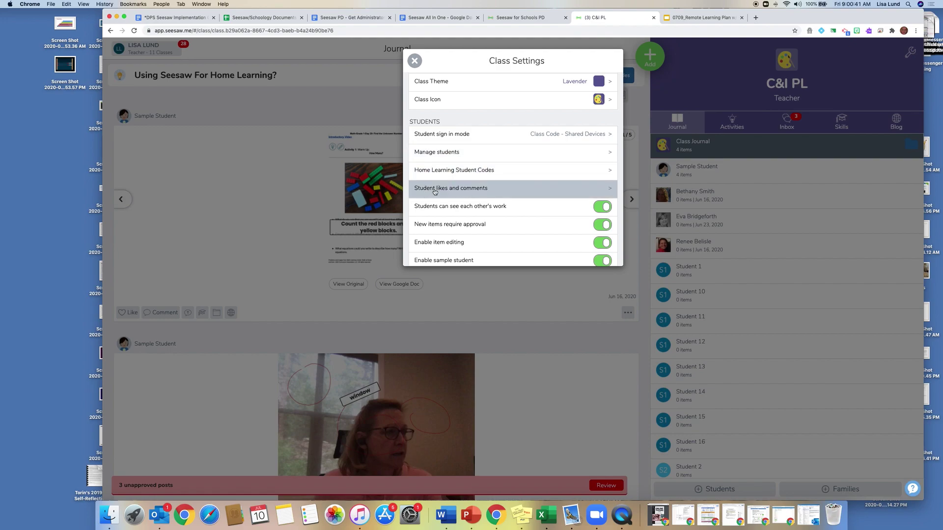
pyautogui.click(609, 190)
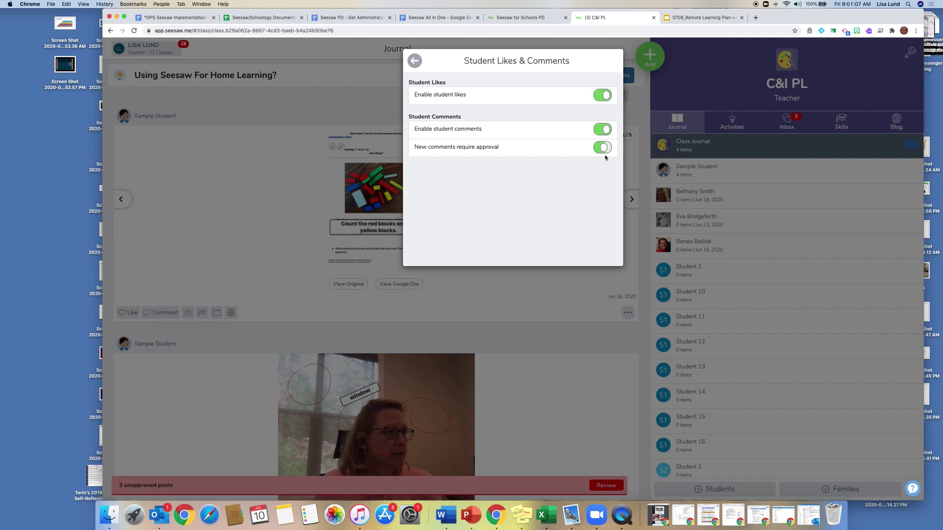
pyautogui.click(603, 148)
pyautogui.click(601, 149)
# Step: Leave Student Likes & Comments and scroll Class Settings down to the Students and Families options
pyautogui.click(415, 61)
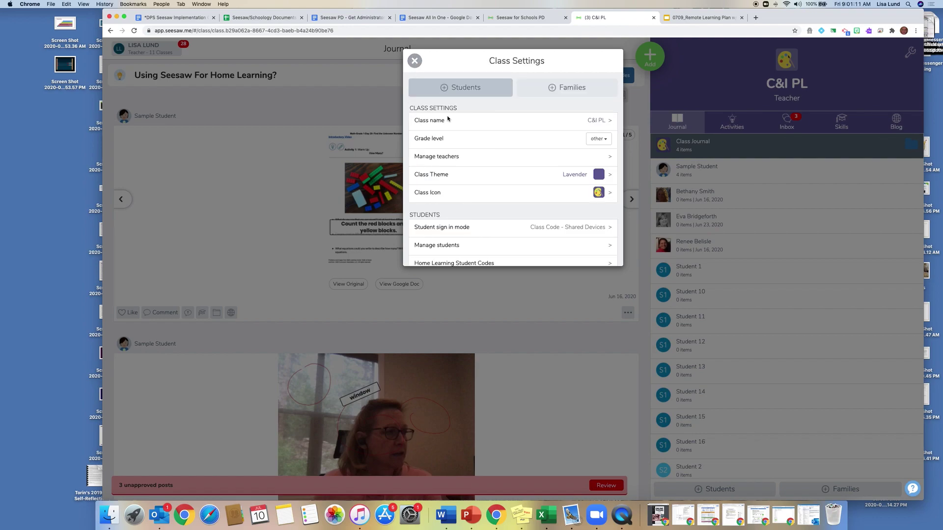
pyautogui.scroll(-5, 486, 189)
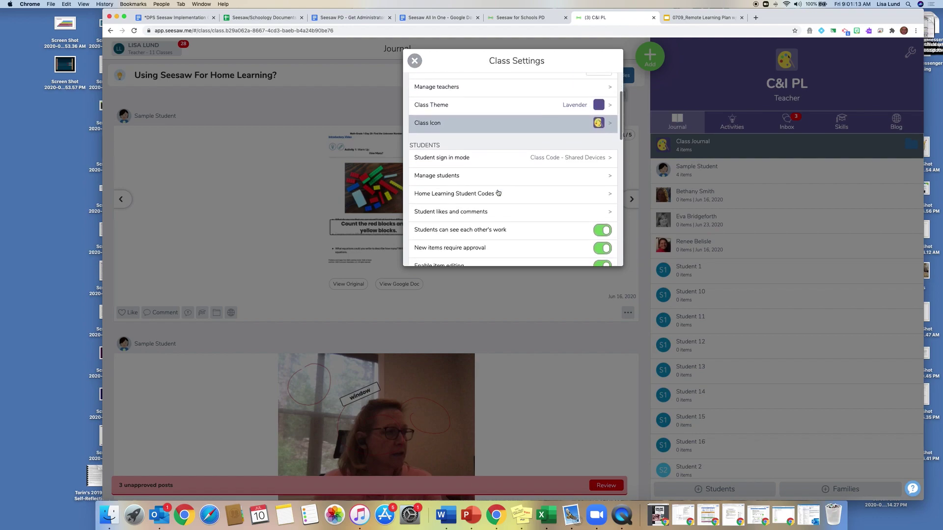
pyautogui.scroll(-1, 497, 192)
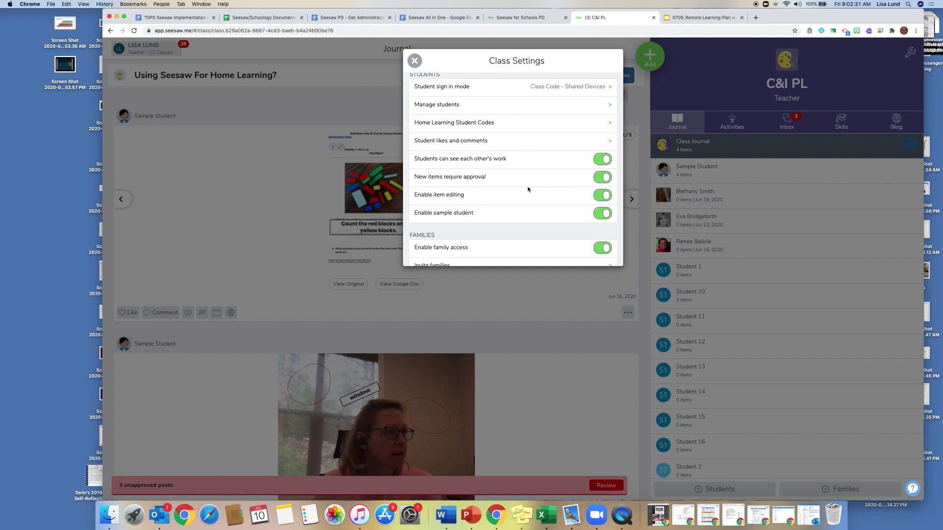
pyautogui.scroll(-5, 500, 183)
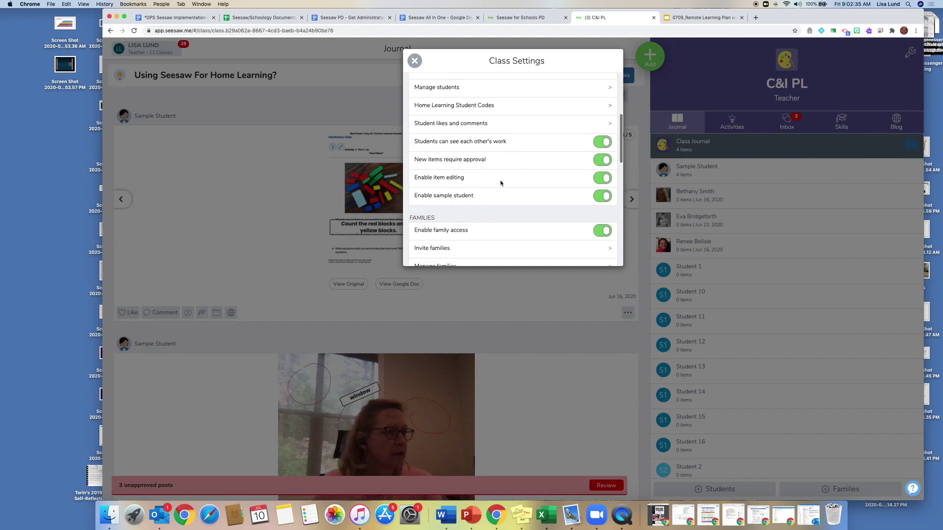
pyautogui.scroll(-1, 500, 182)
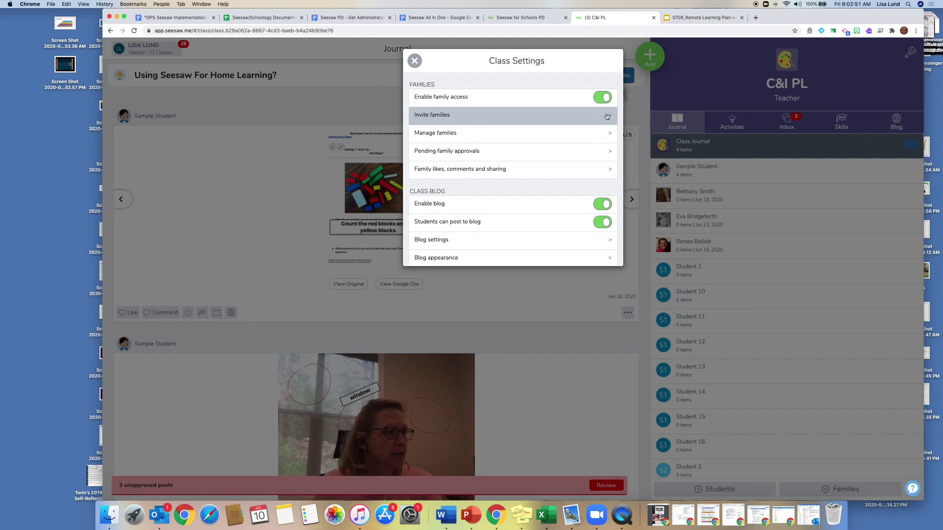
pyautogui.scroll(-3, 606, 116)
pyautogui.scroll(4, 606, 116)
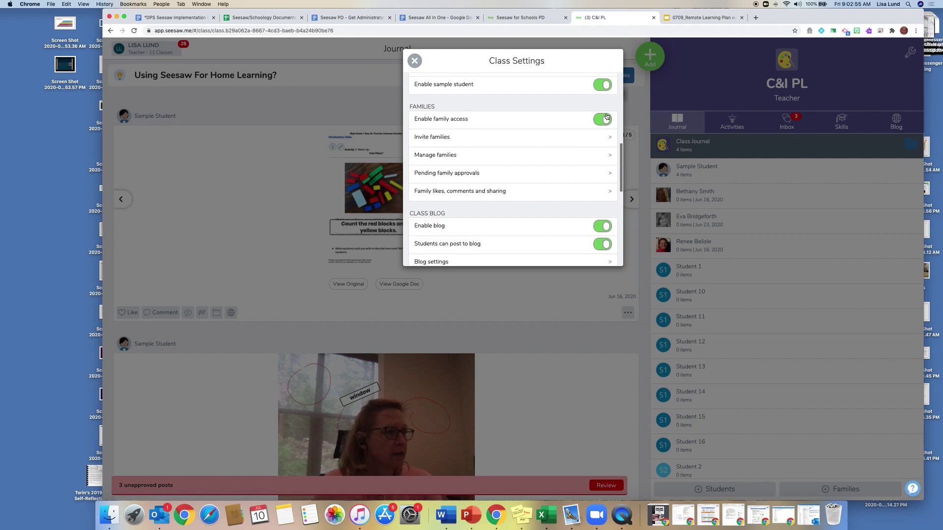
# Step: Review Manage Families and the first student's family details, then return to Class Settings
pyautogui.click(608, 157)
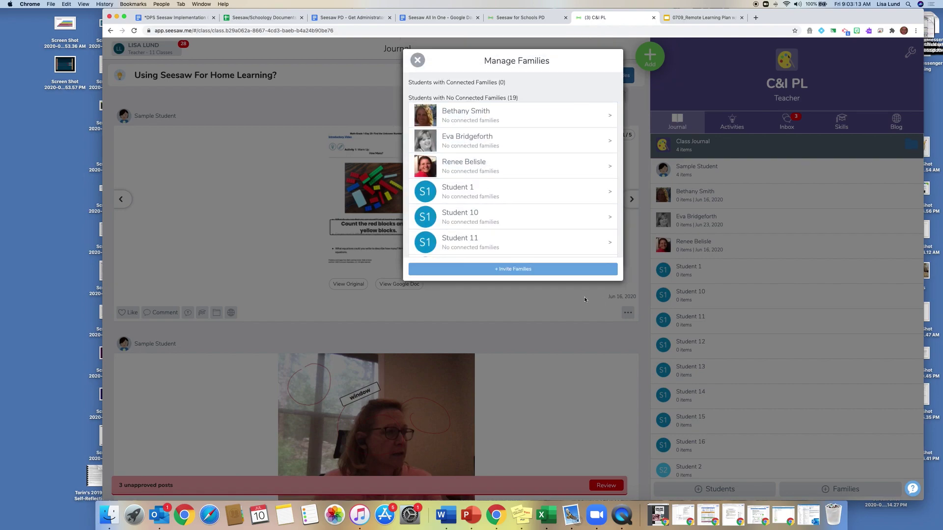
pyautogui.click(614, 118)
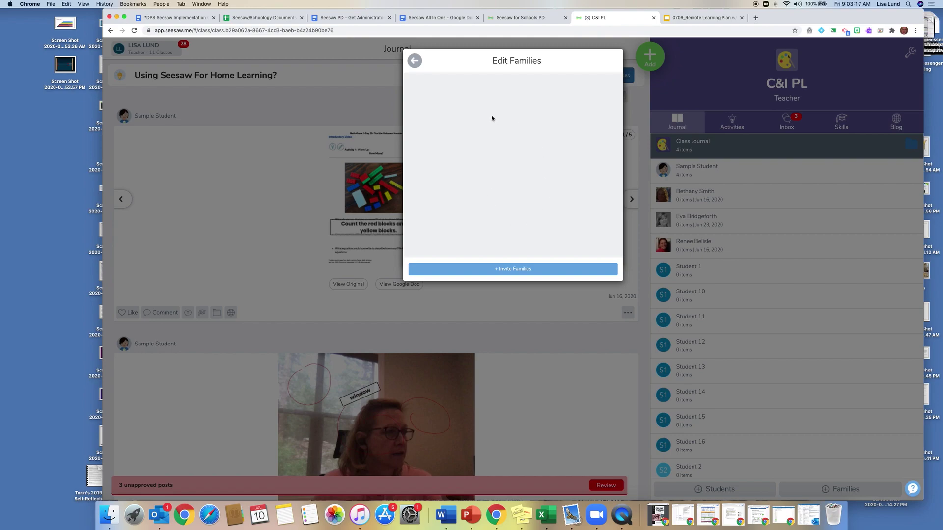
pyautogui.click(414, 61)
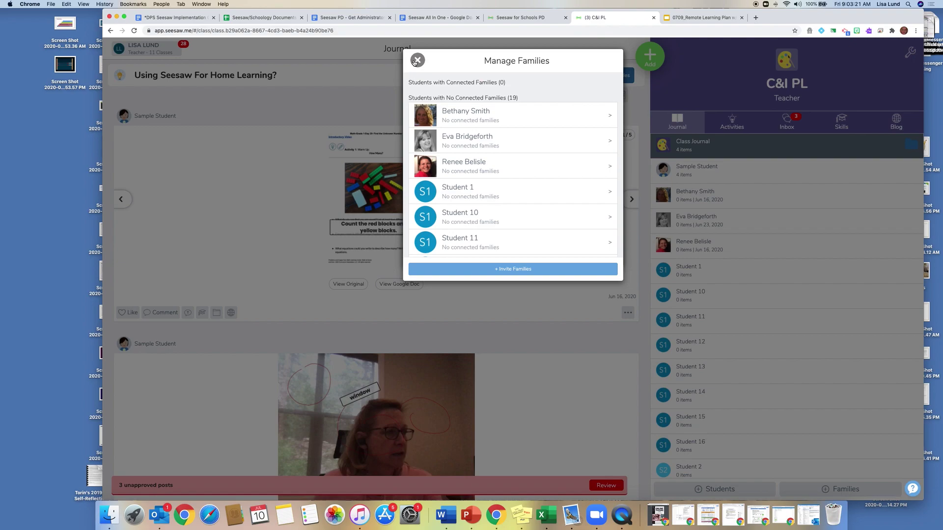
pyautogui.click(415, 60)
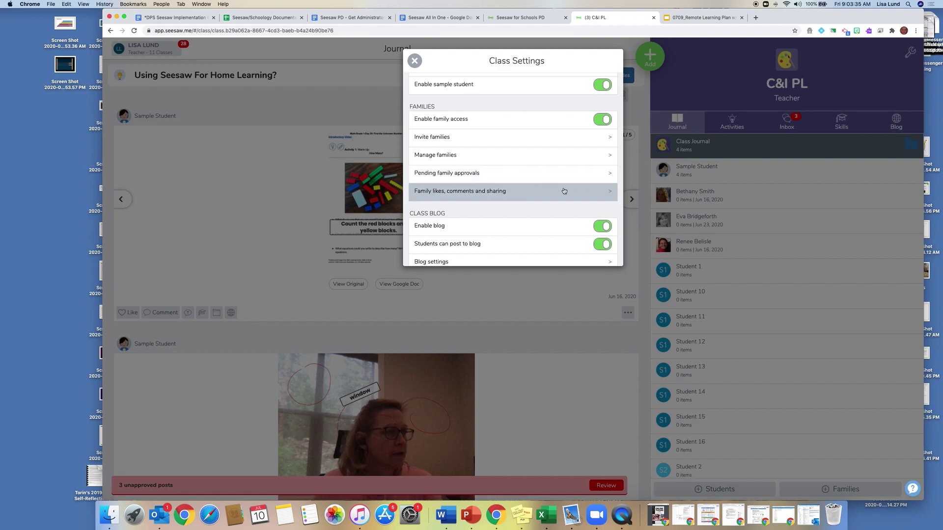
# Step: In Family Likes, Comments & Sharing, switch 'New comments require approval' off and back on
pyautogui.click(609, 194)
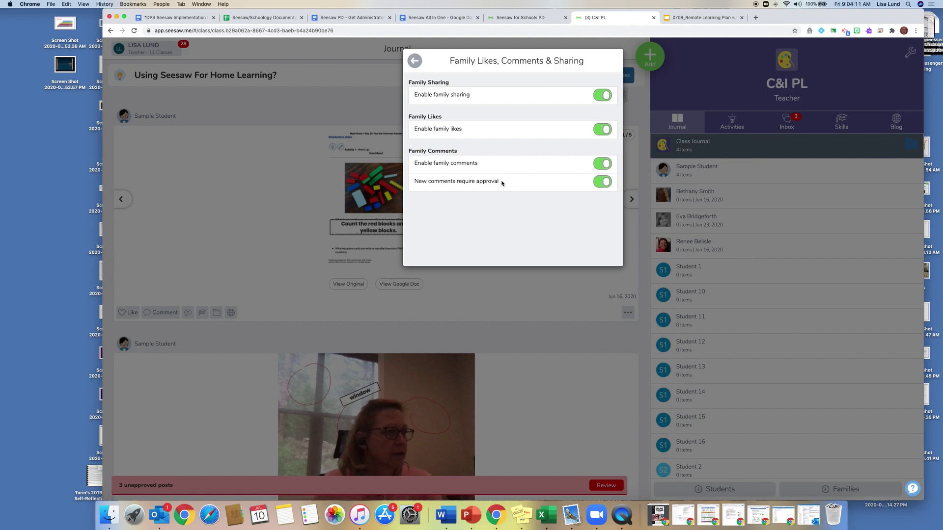
pyautogui.click(606, 182)
pyautogui.click(603, 182)
# Step: Return to Class Settings, scroll to Class Blog, and check the empty Connected Blogs page
pyautogui.click(415, 61)
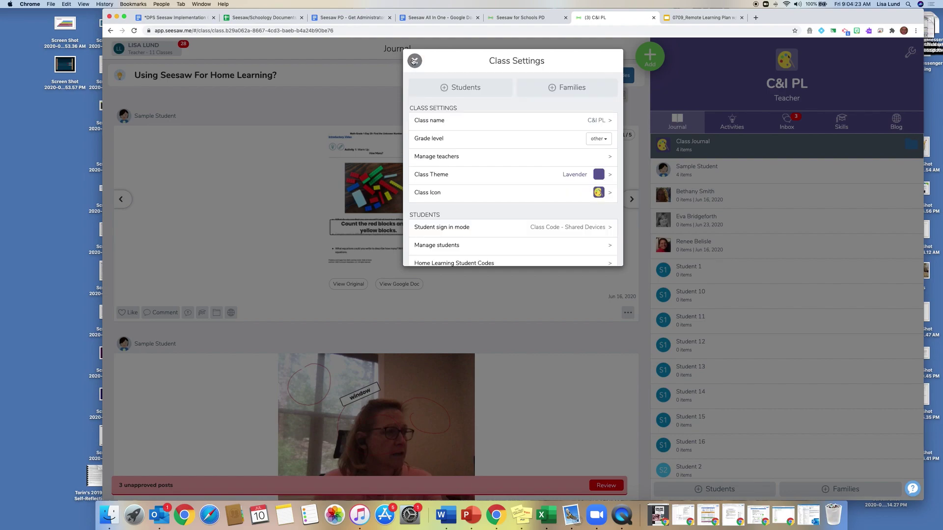
pyautogui.scroll(-8, 472, 168)
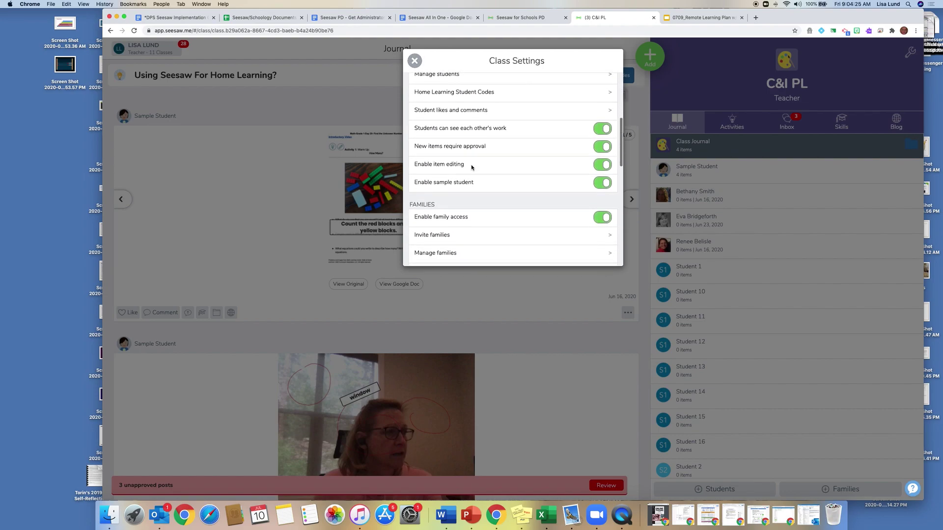
pyautogui.scroll(3, 471, 137)
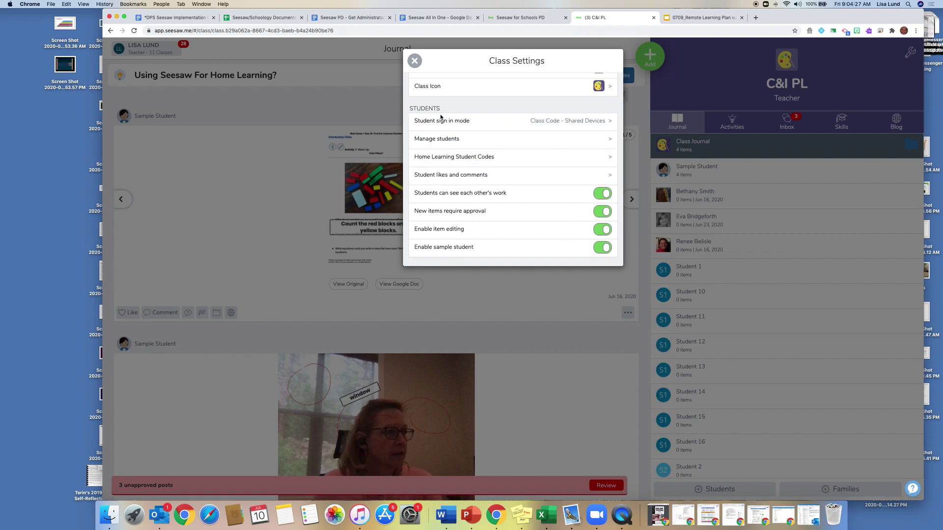
pyautogui.scroll(-8, 464, 184)
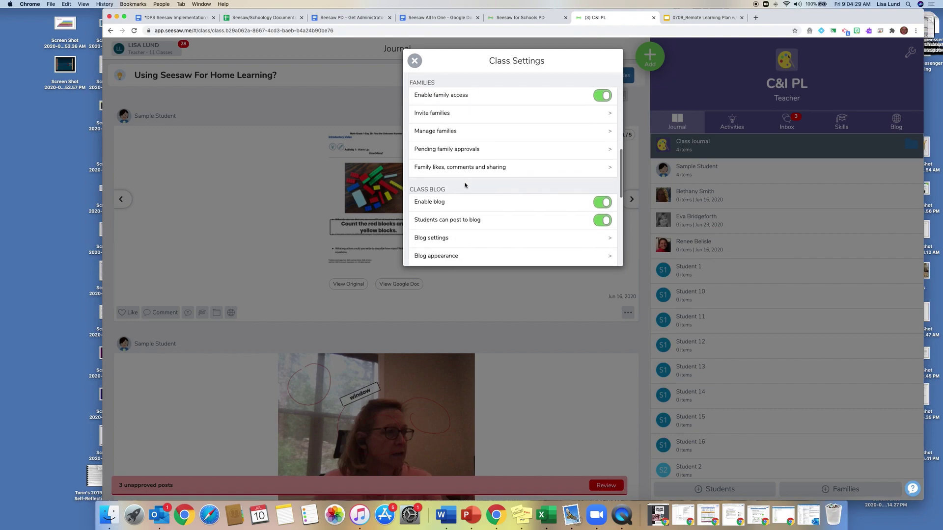
pyautogui.scroll(-2, 465, 185)
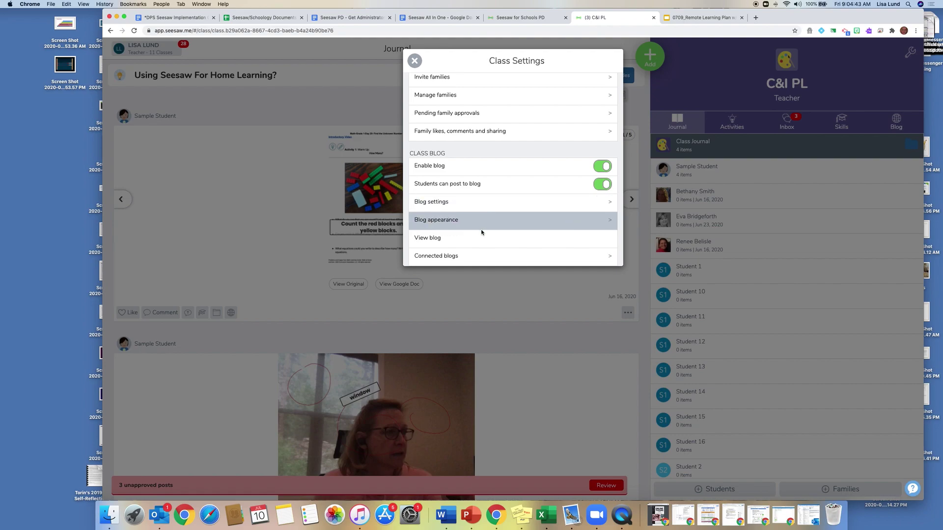
pyautogui.scroll(-2, 481, 255)
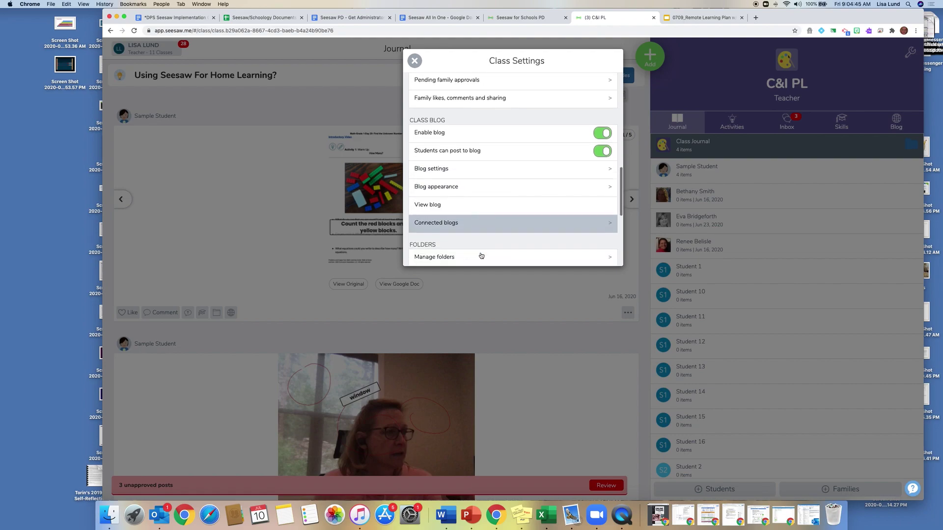
pyautogui.click(605, 222)
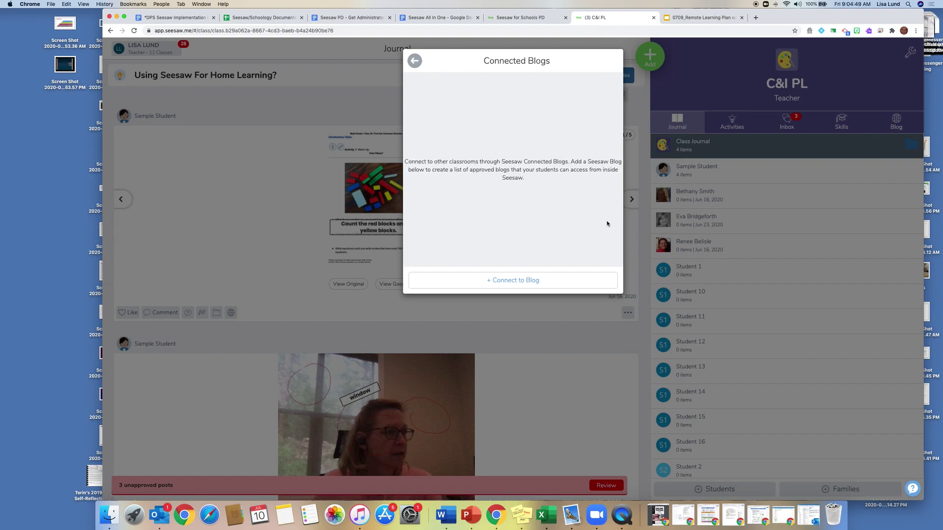
pyautogui.click(414, 60)
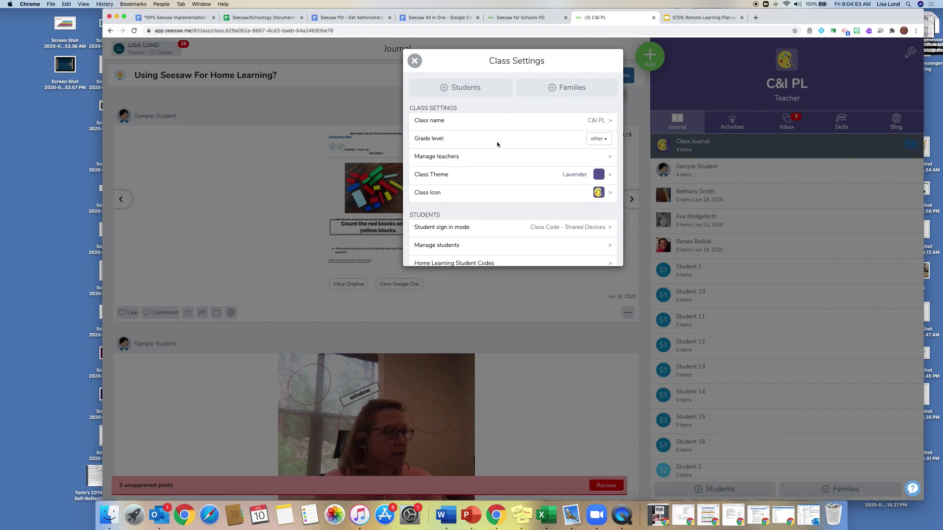
pyautogui.scroll(-10, 496, 143)
pyautogui.scroll(-10, 497, 143)
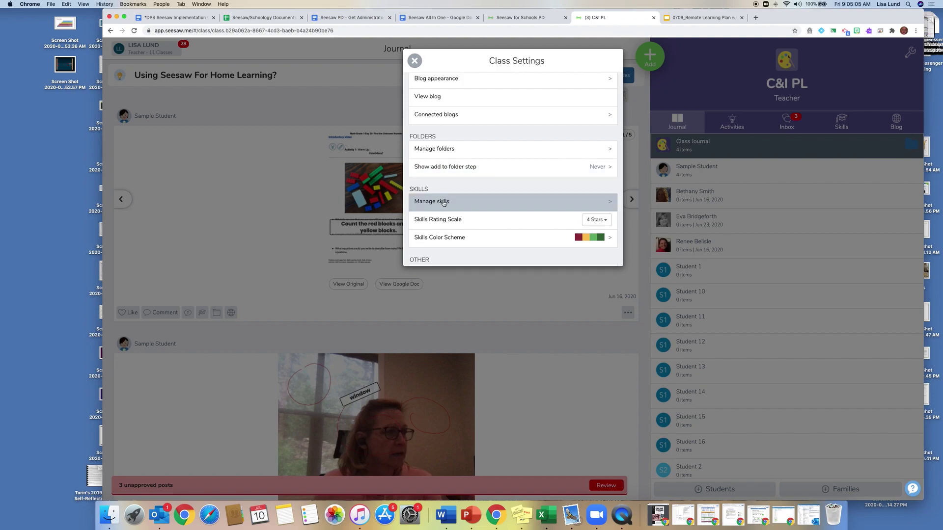
pyautogui.scroll(-1, 442, 203)
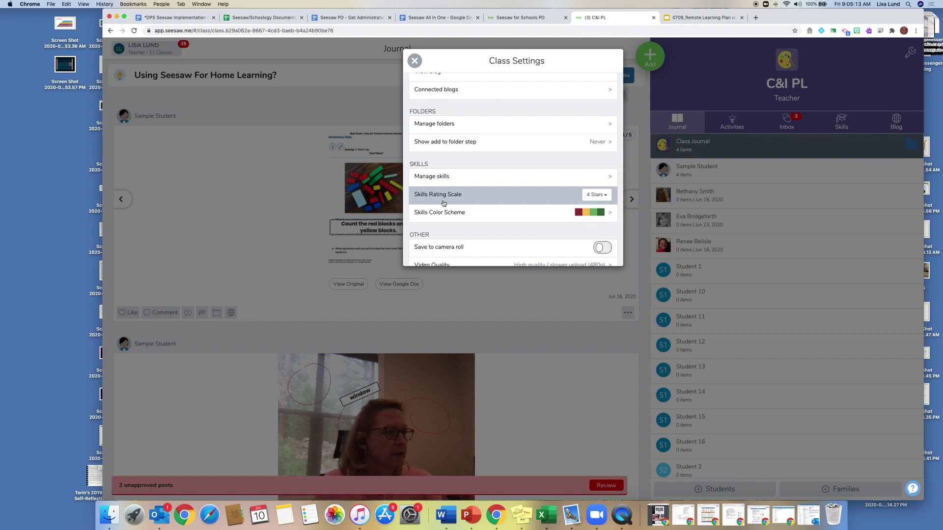
pyautogui.scroll(-2, 442, 203)
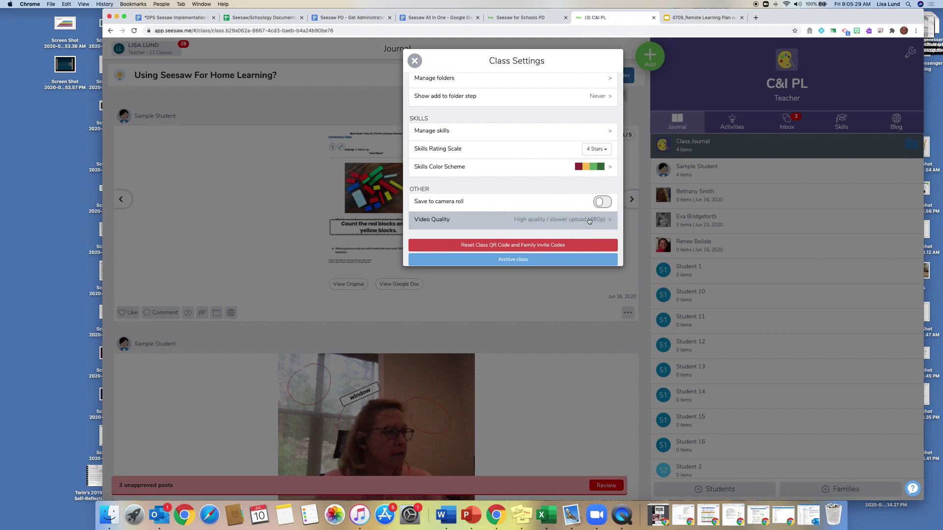
pyautogui.scroll(10, 531, 150)
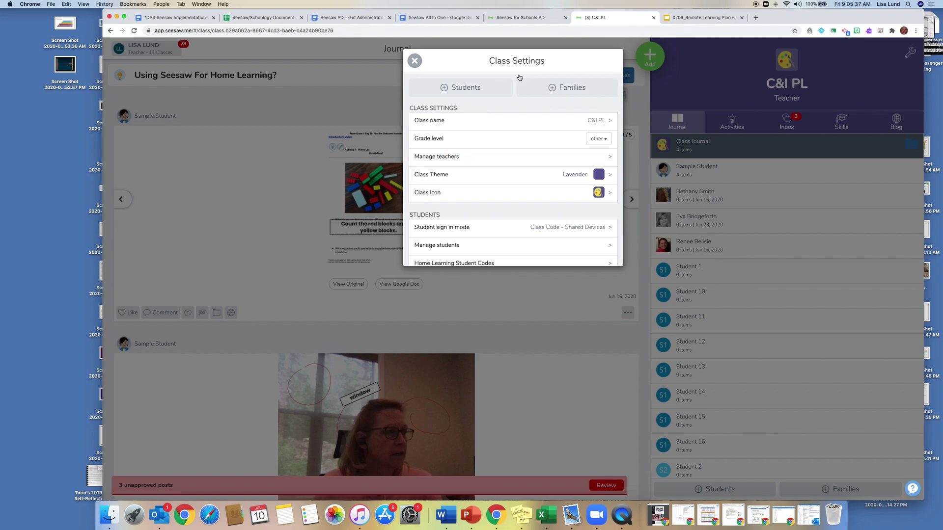
# Step: Close the Class Settings dialog to return to the C&I PL journal
pyautogui.click(414, 60)
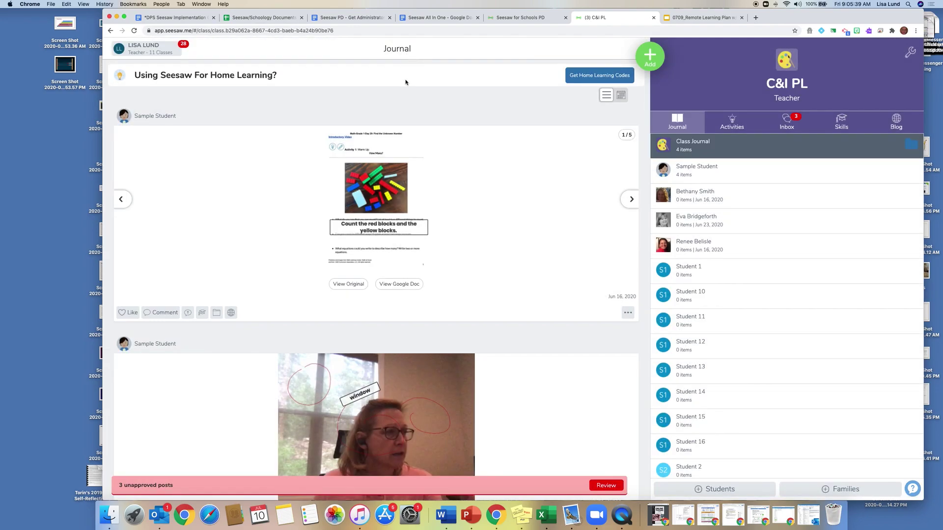